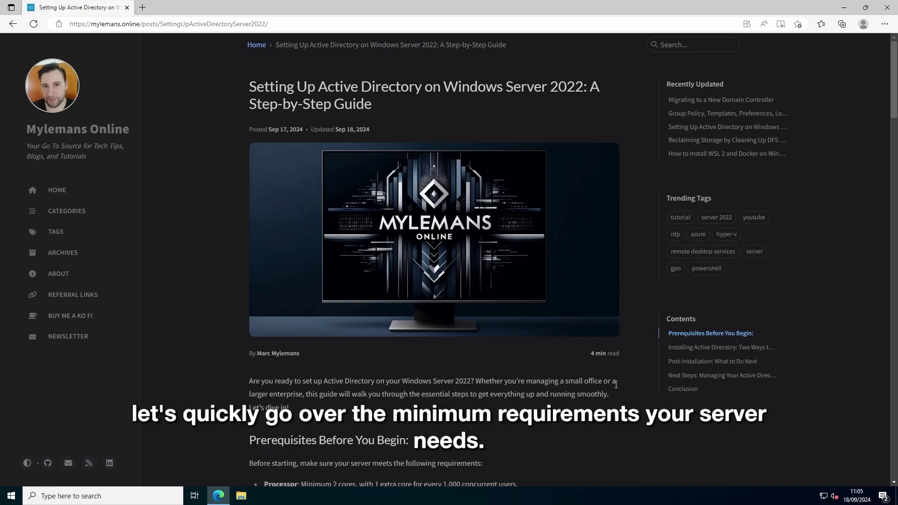
scroll(609, 380, down, 4)
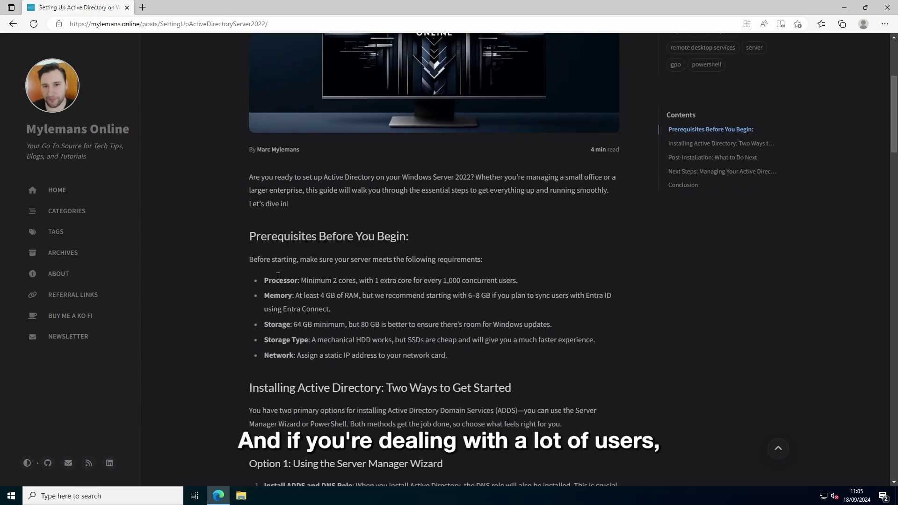
drag(408, 281, 490, 281)
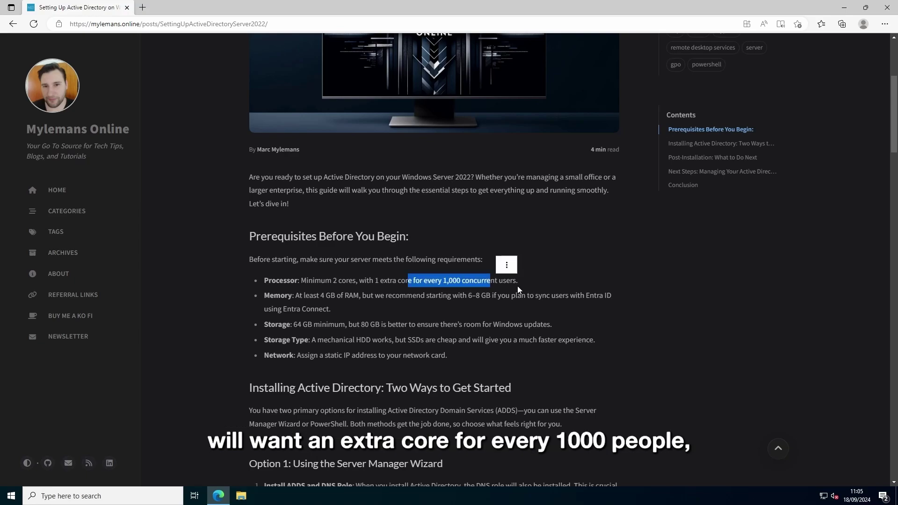
drag(304, 296, 358, 295)
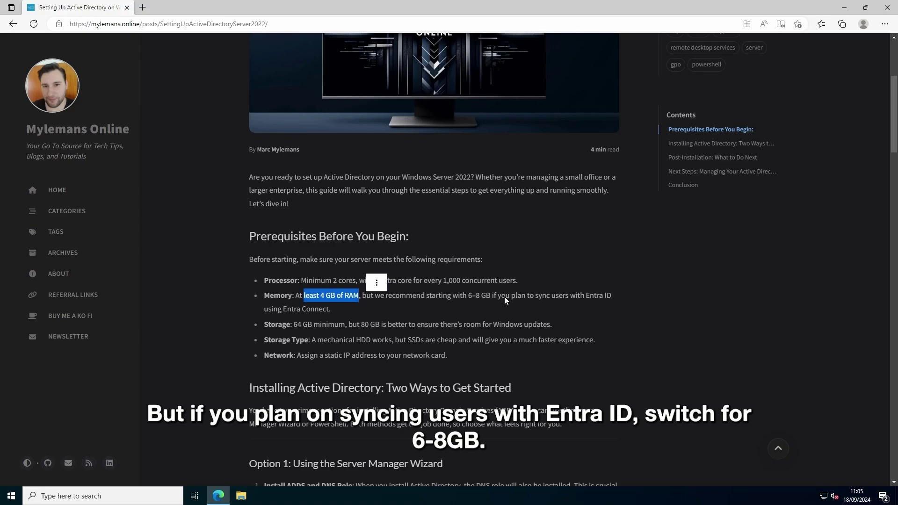
drag(463, 296, 482, 298)
drag(294, 325, 347, 326)
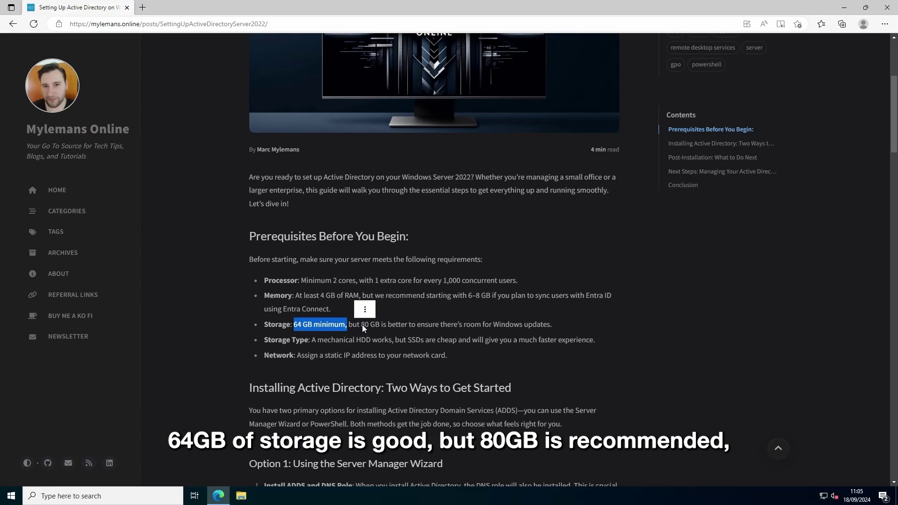
double_click(362, 324)
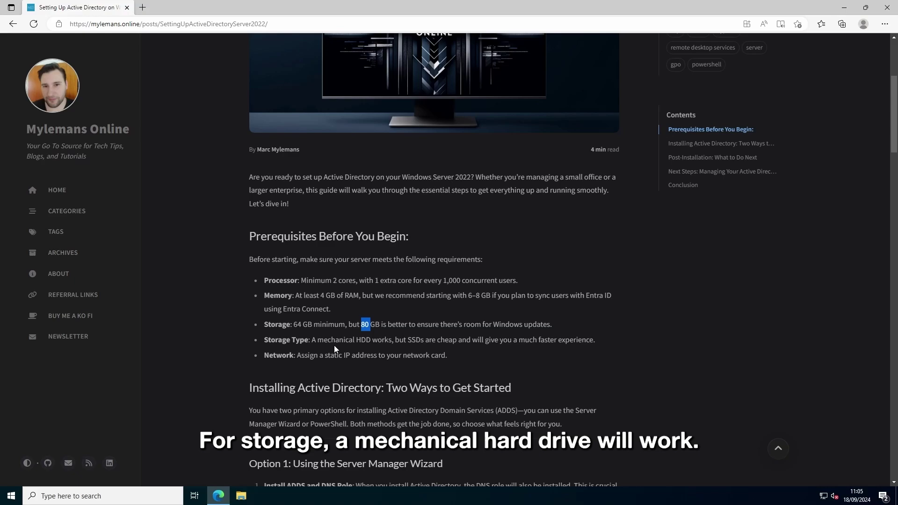
drag(317, 341, 375, 341)
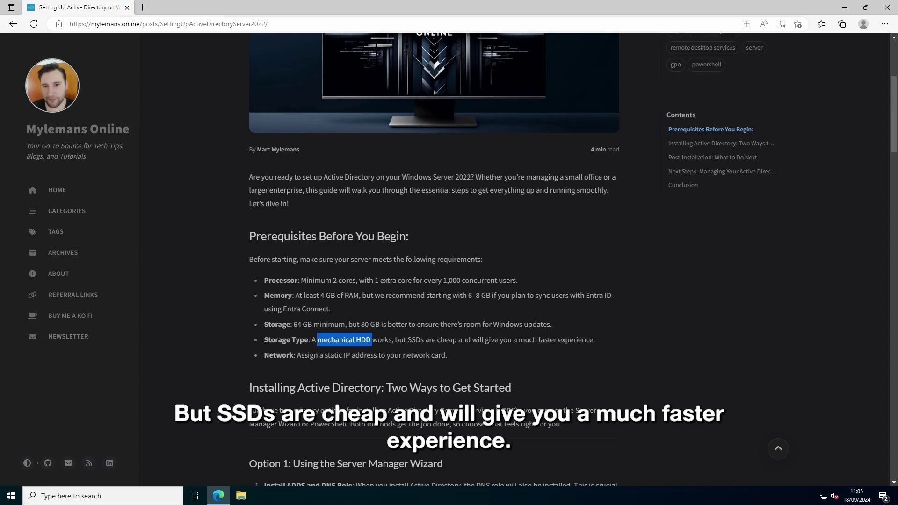
click(327, 358)
drag(307, 357, 351, 358)
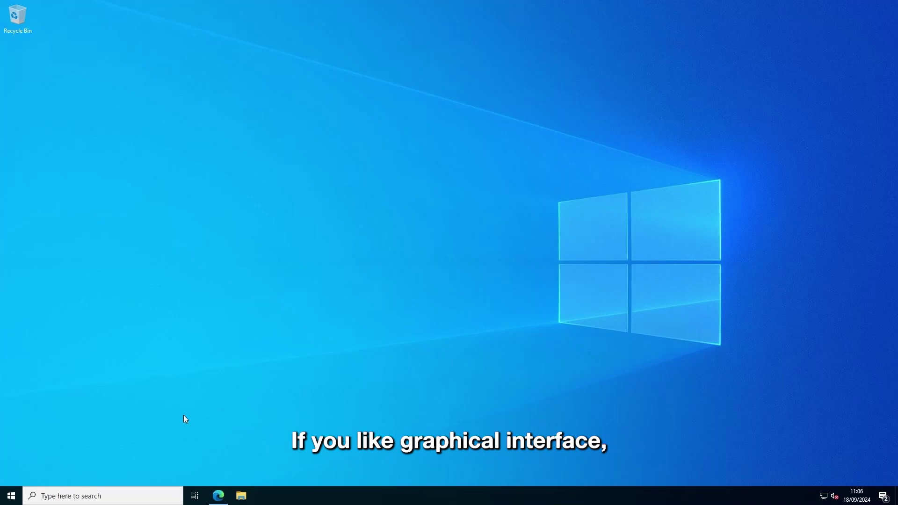
Step: Launch Server Manager and install the Active Directory Domain Services role with its management features
click(11, 496)
click(174, 234)
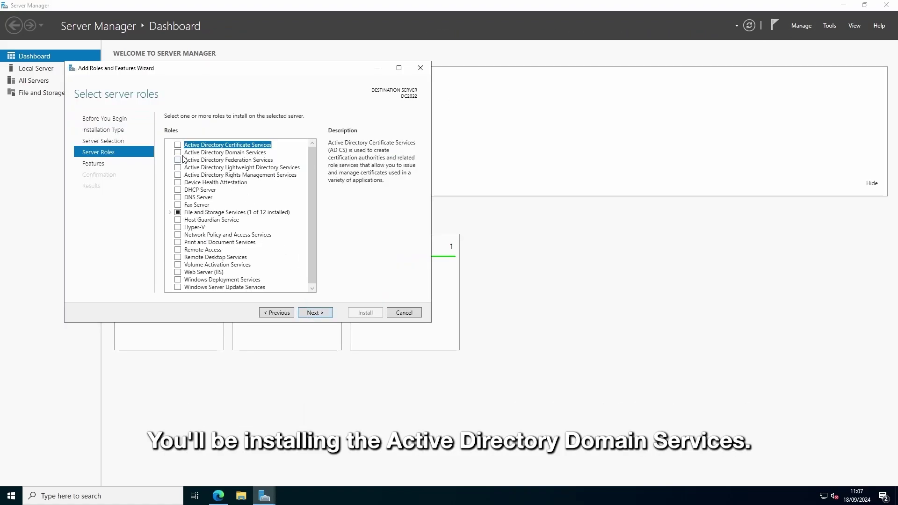
click(178, 153)
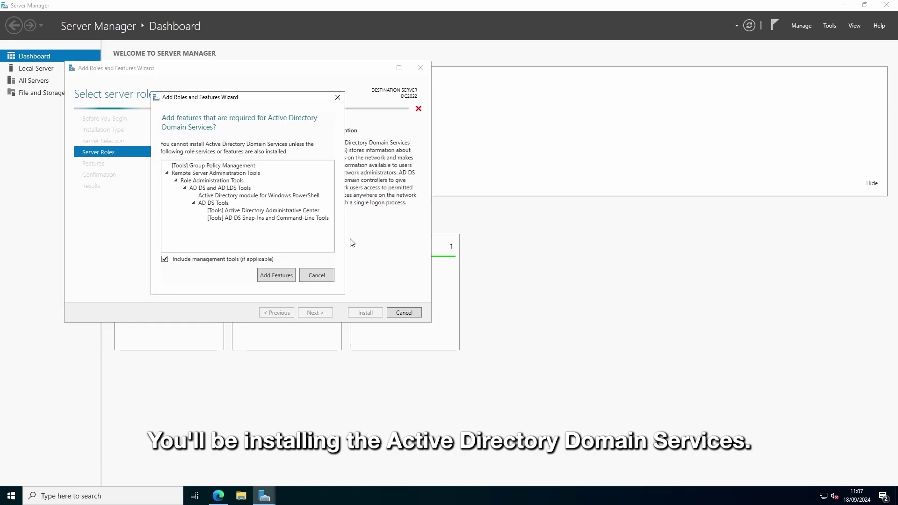
click(274, 275)
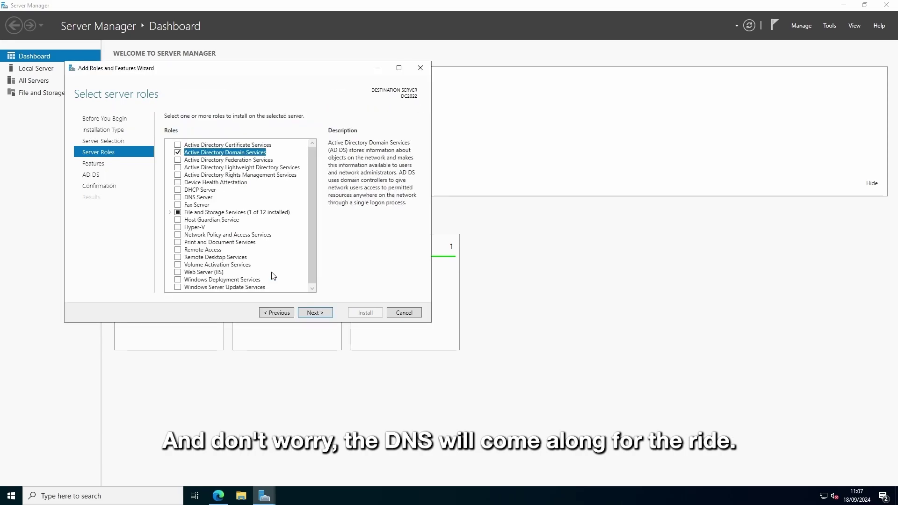
click(316, 313)
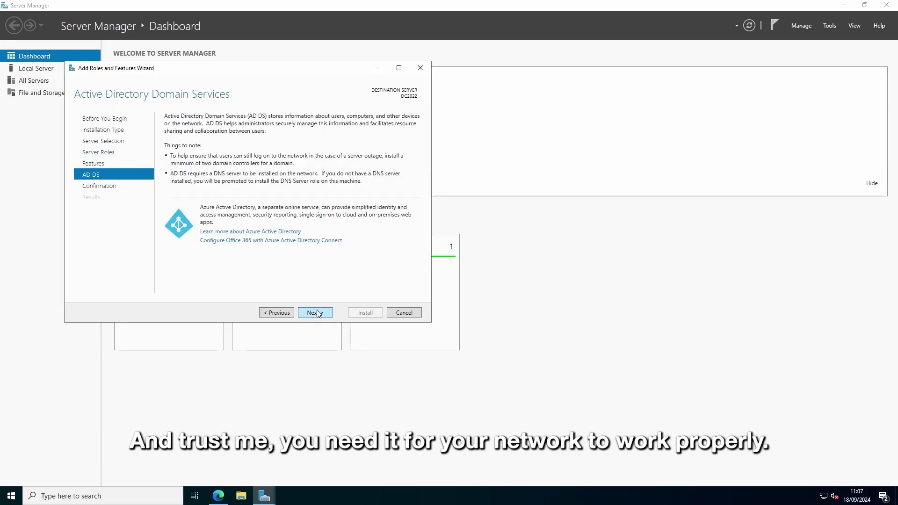
click(316, 313)
click(355, 314)
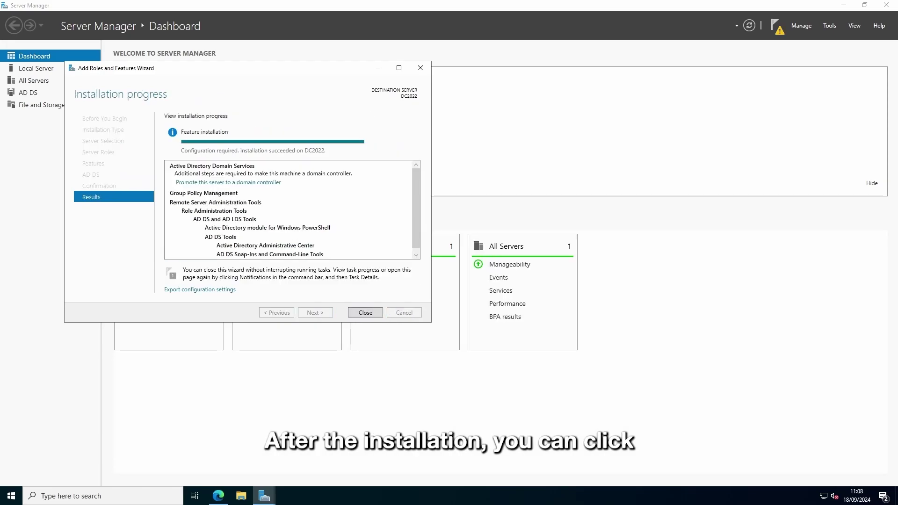
Step: Start the promotion wizard and add a new forest with root domain name domain.local
click(228, 183)
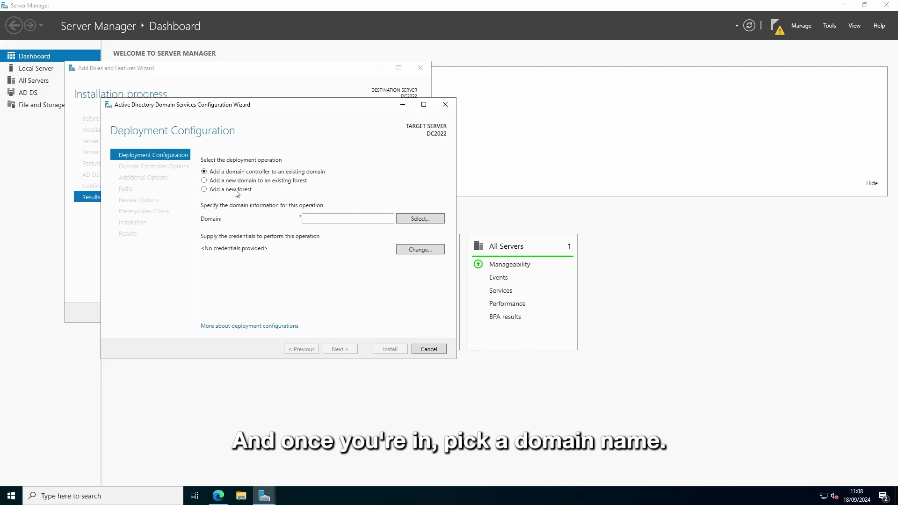
click(234, 190)
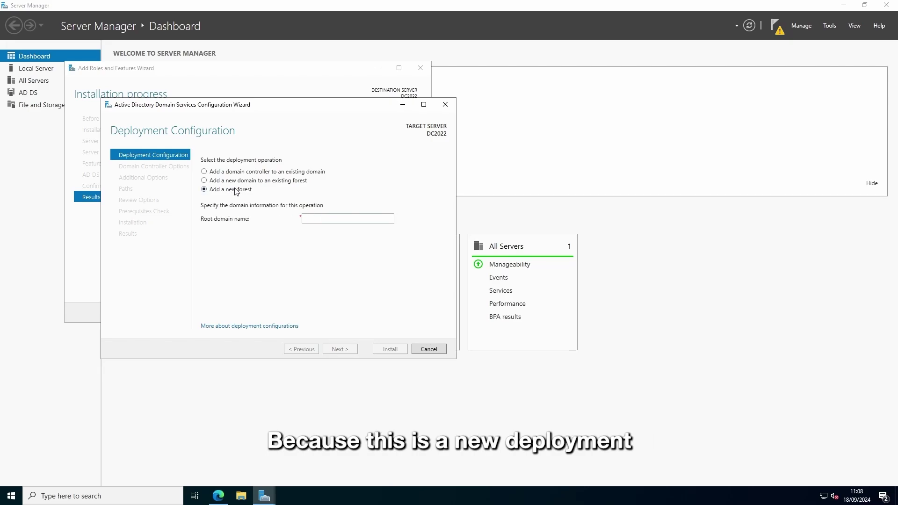
click(332, 220)
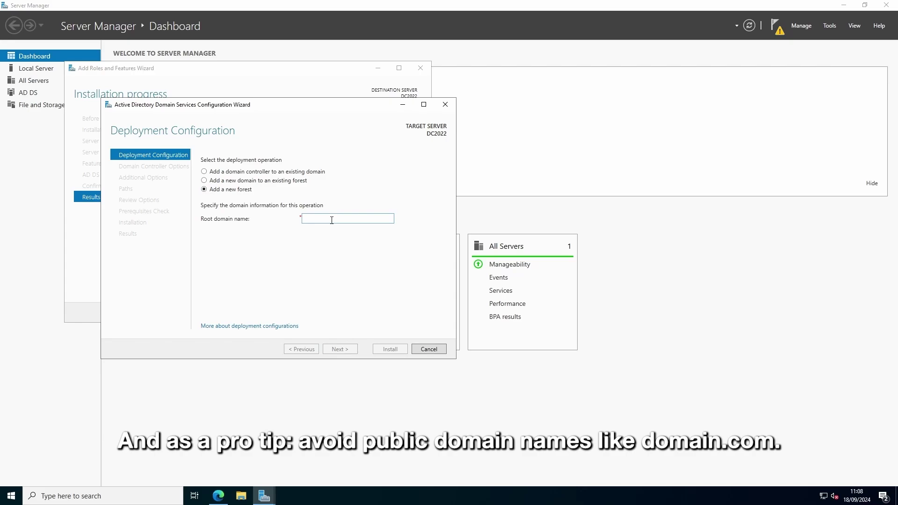
text(domain.com)
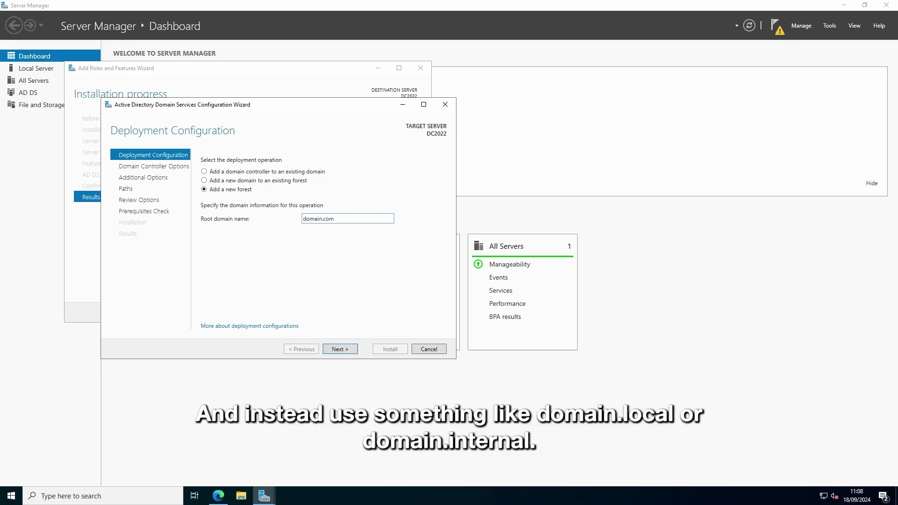
key(ctrl+a)
text(domain.local)
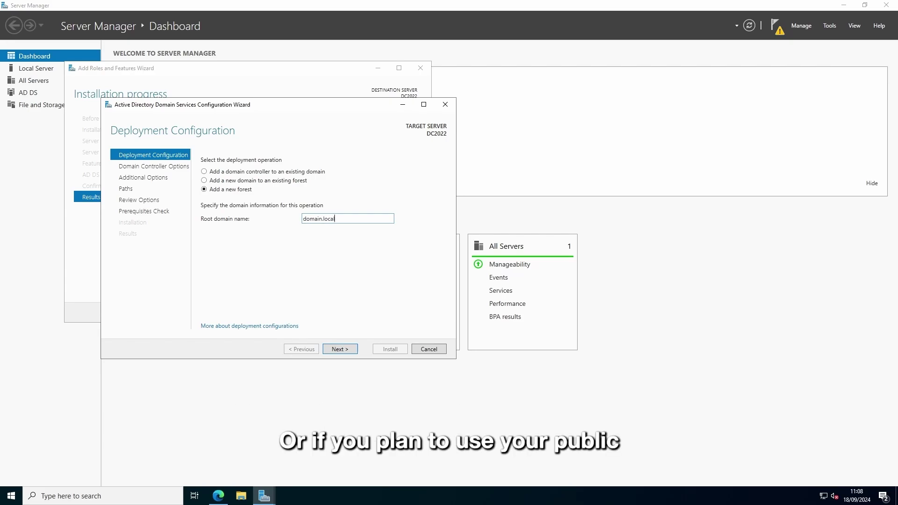
key(ctrl+a)
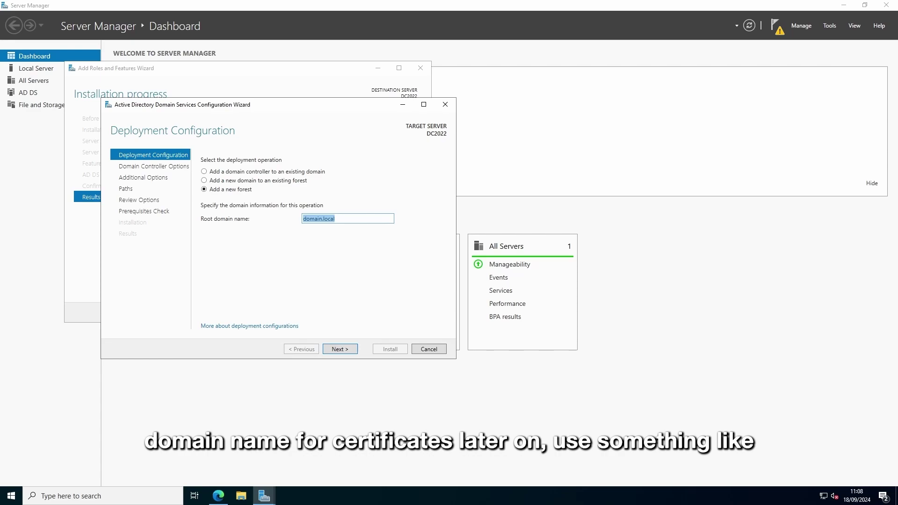
text(ad.)
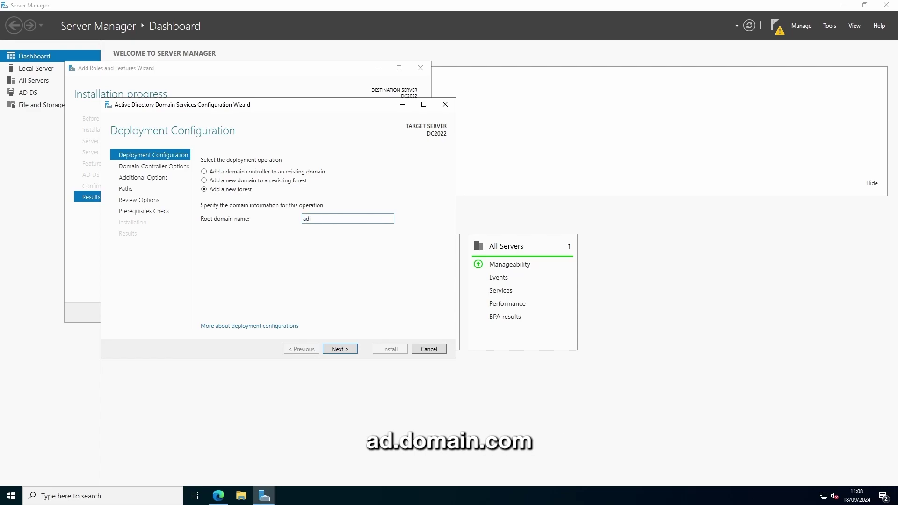
text(domain.com)
key(ctrl+z)
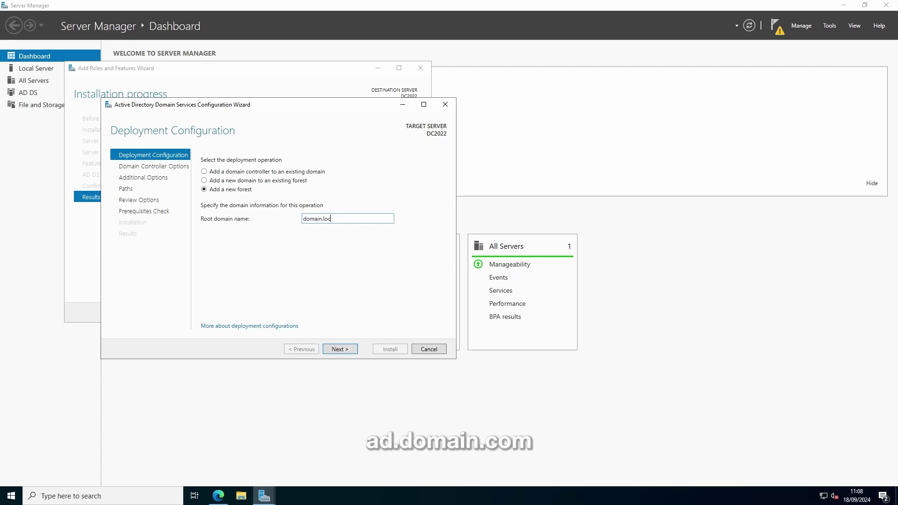
Step: Enter and confirm the Directory Services Restore Mode password
click(340, 349)
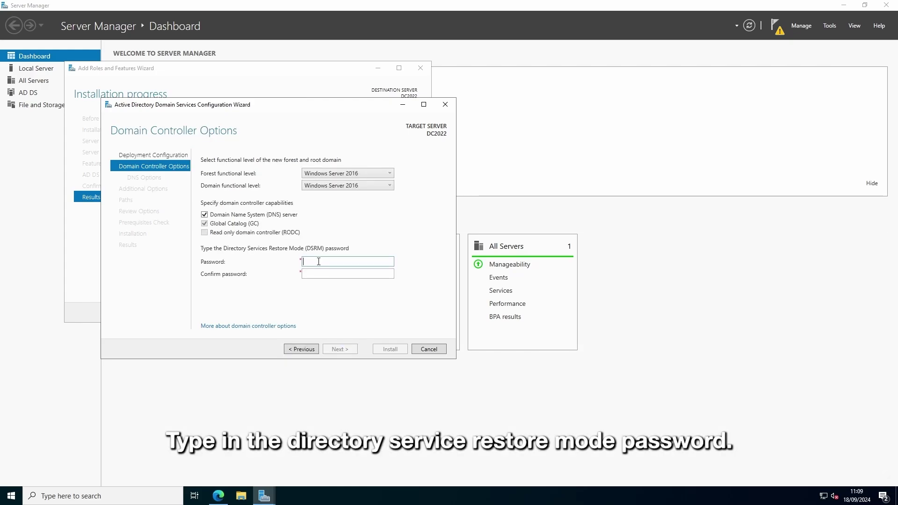
text(P@ssw0rd12)
key(Tab)
text(P@ss)
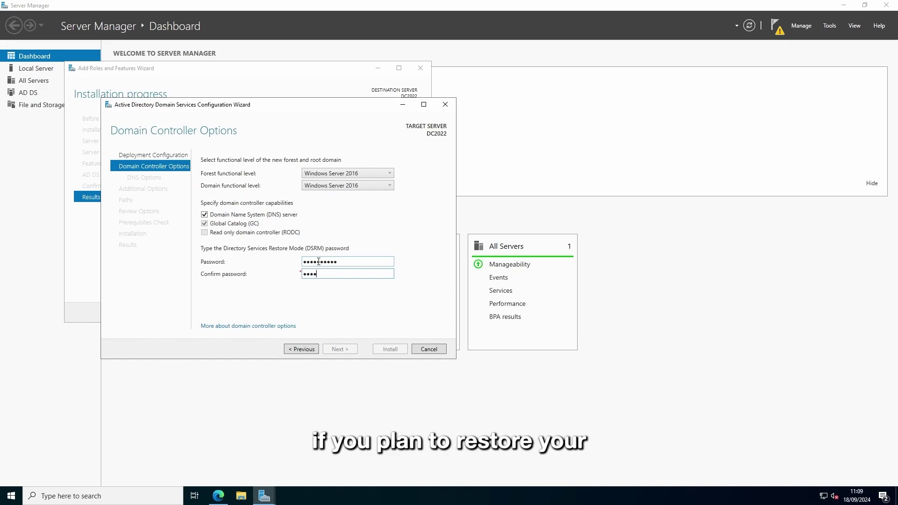
text(w0rd12)
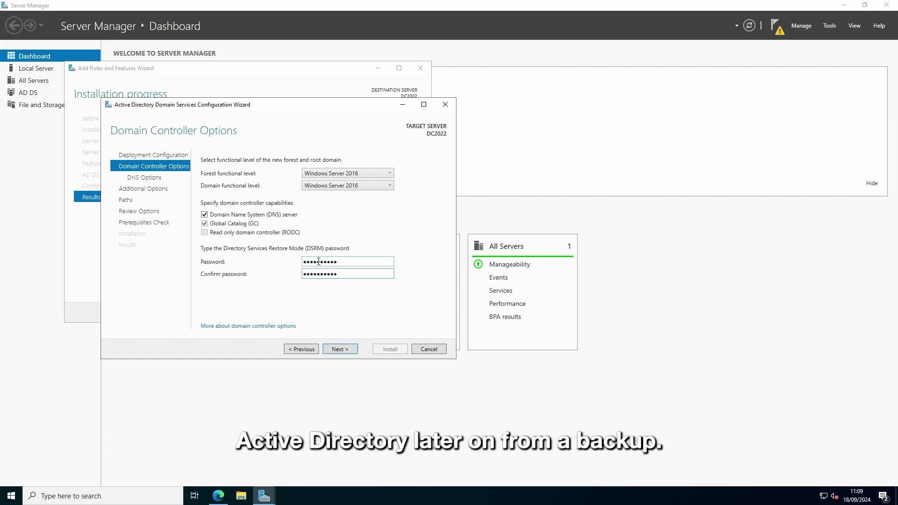
Step: Keep the NetBIOS name DOMAIN, accept default paths and install the domain controller
click(340, 349)
click(340, 349)
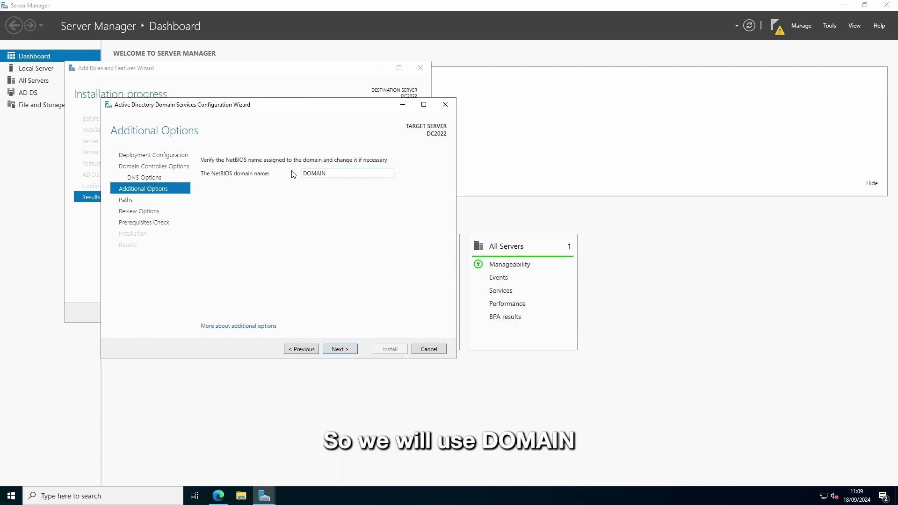
key(ctrl+a)
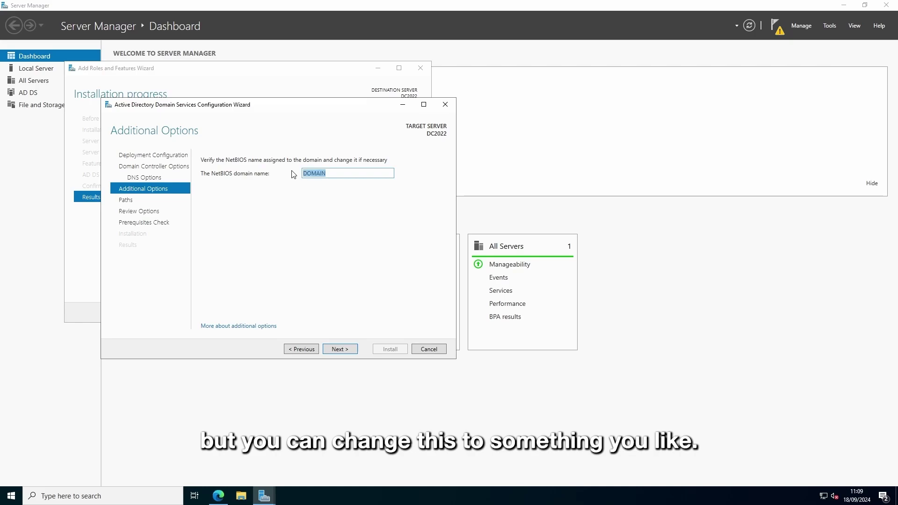
click(333, 349)
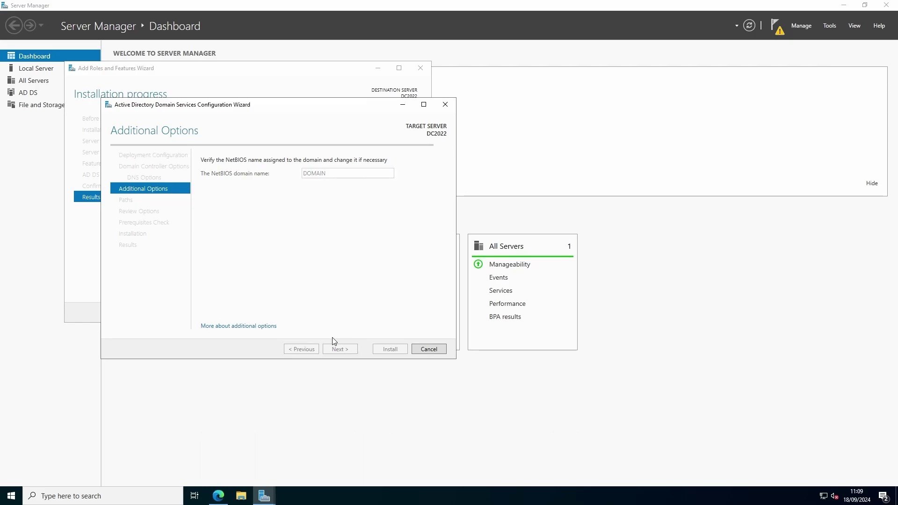
click(339, 349)
click(338, 349)
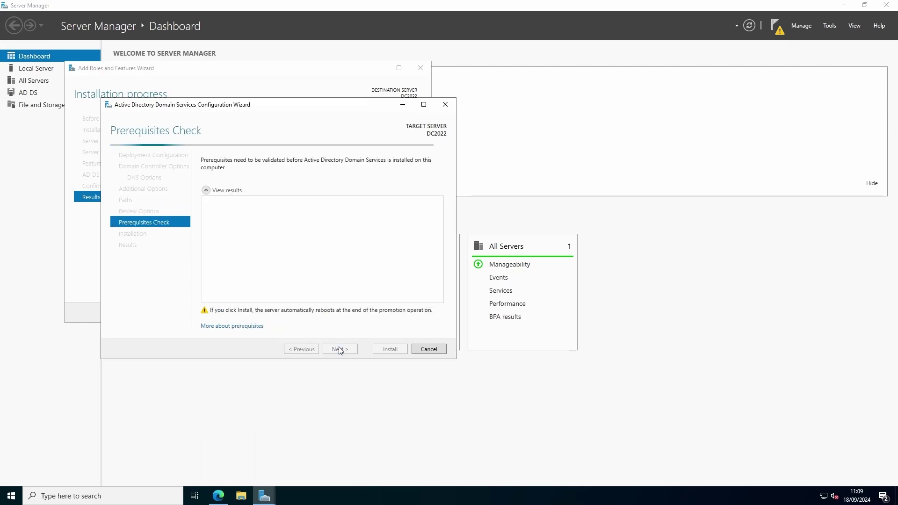
click(390, 349)
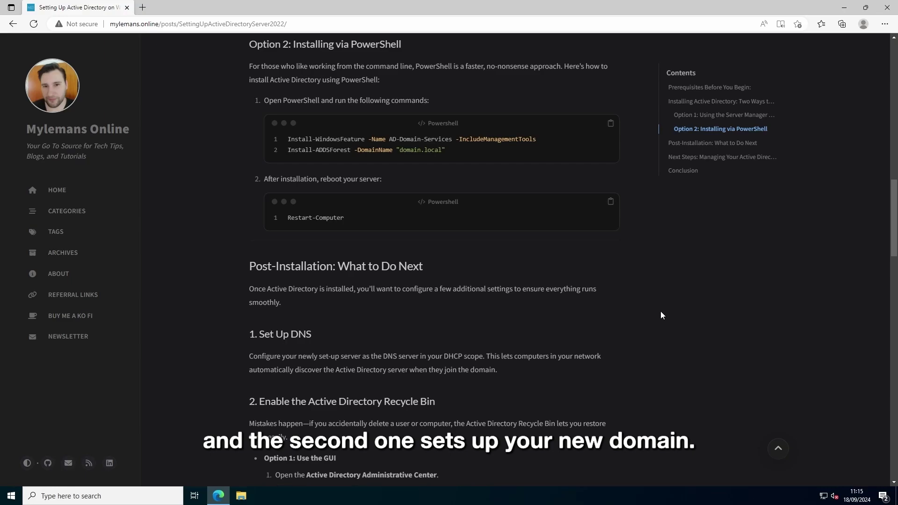
Step: Paste the Install-WindowsFeature and Install-ADDSForest commands into an administrator PowerShell
click(610, 123)
right_click(10, 496)
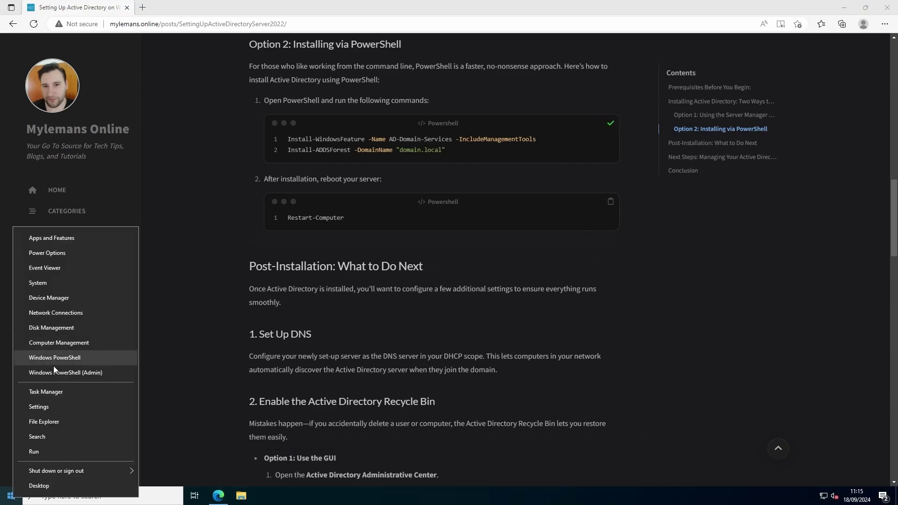
click(54, 370)
right_click(200, 132)
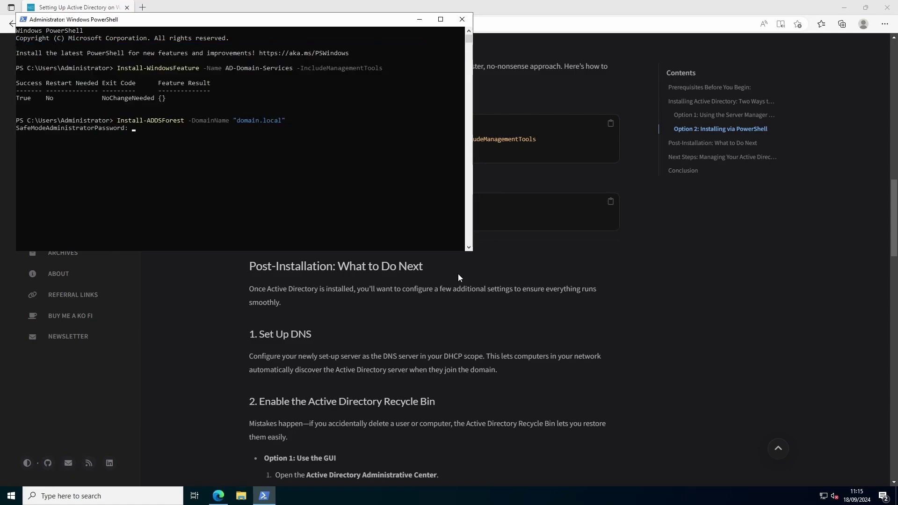
Step: Enter and confirm the DSRM password, copy the restart command, and continue the promotion
text(**********)
key(Return)
text(**********)
key(Return)
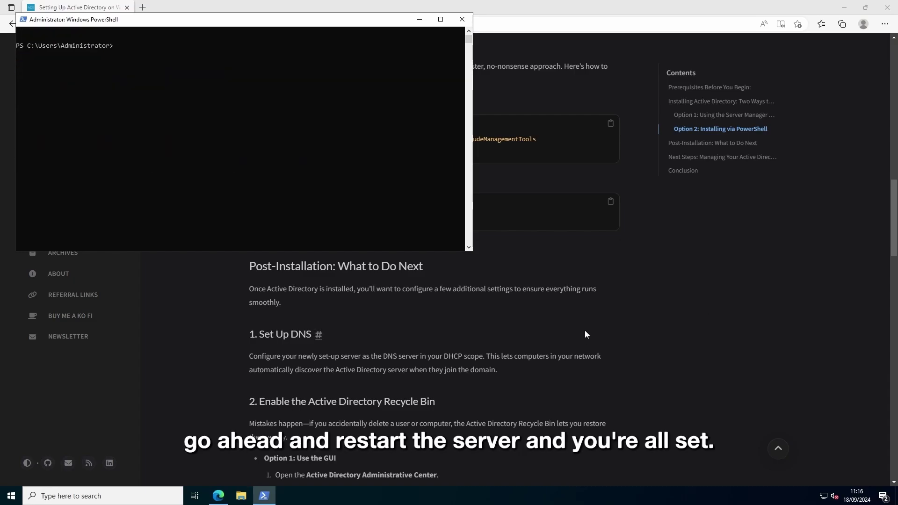
click(584, 331)
click(611, 202)
key(alt+Tab)
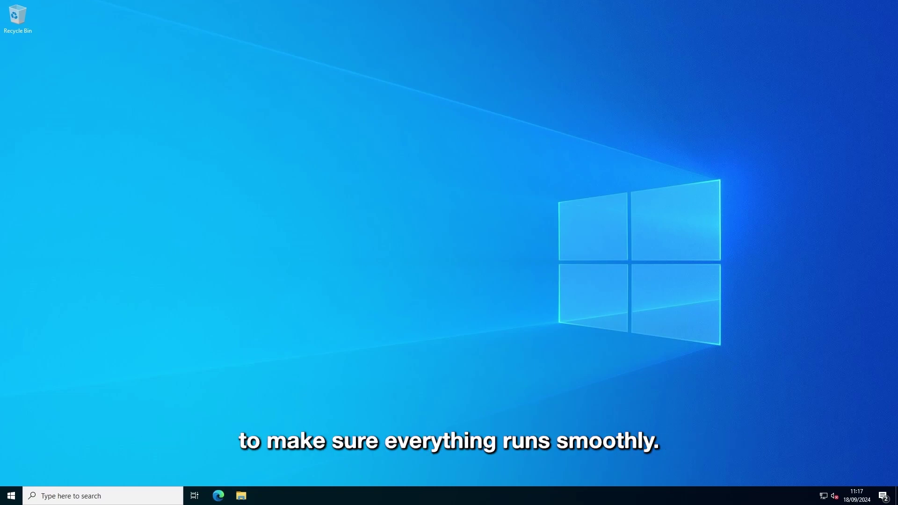
key(super)
text(cmd)
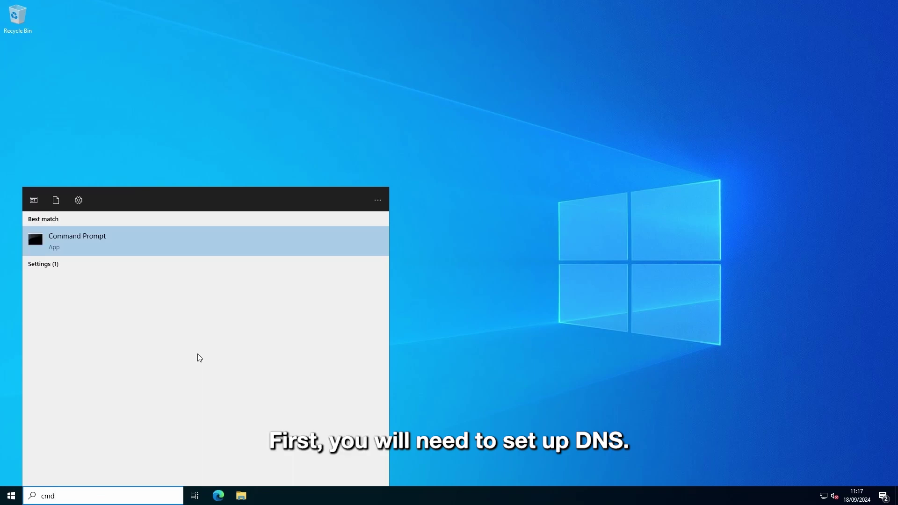
key(Return)
text(ipconfig)
key(Return)
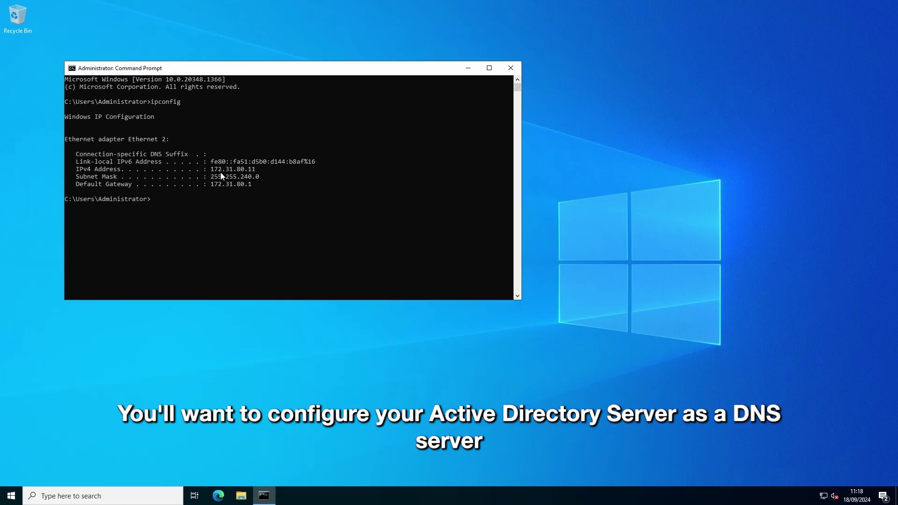
drag(211, 169, 258, 172)
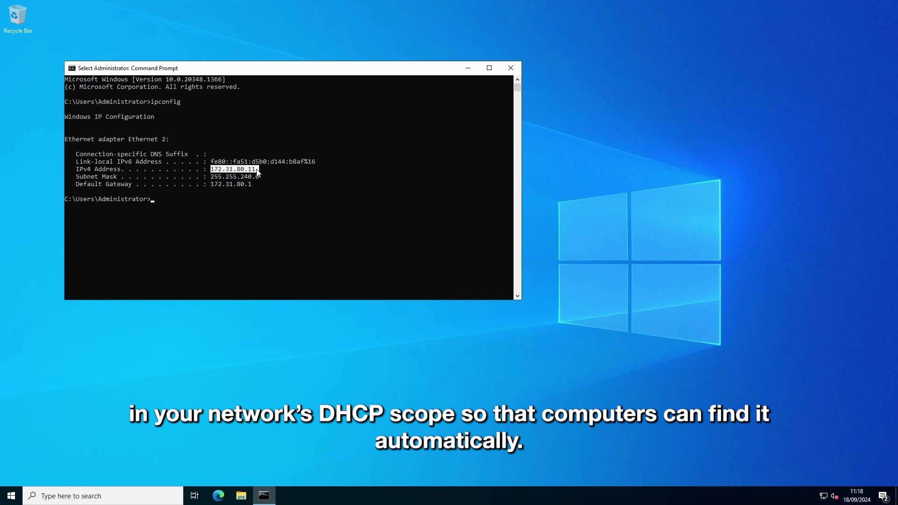
Step: Close Command Prompt and relaunch Server Manager
click(511, 68)
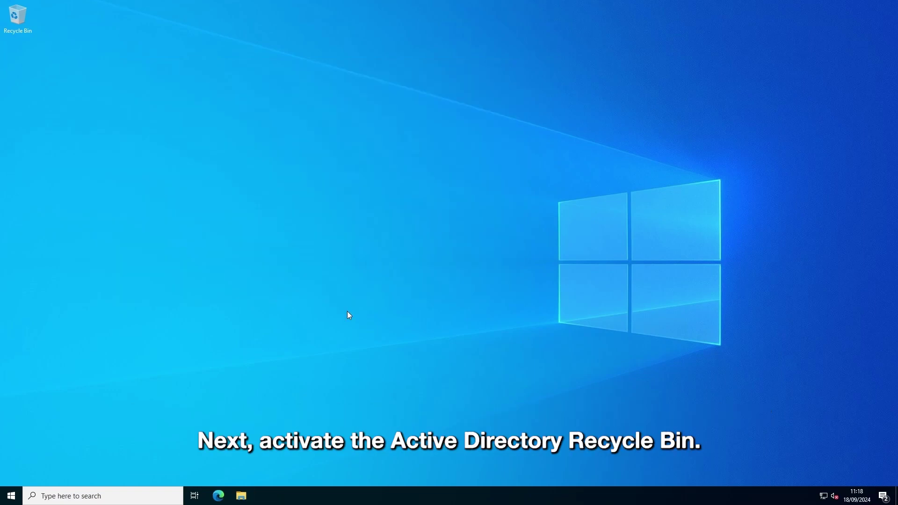
click(11, 496)
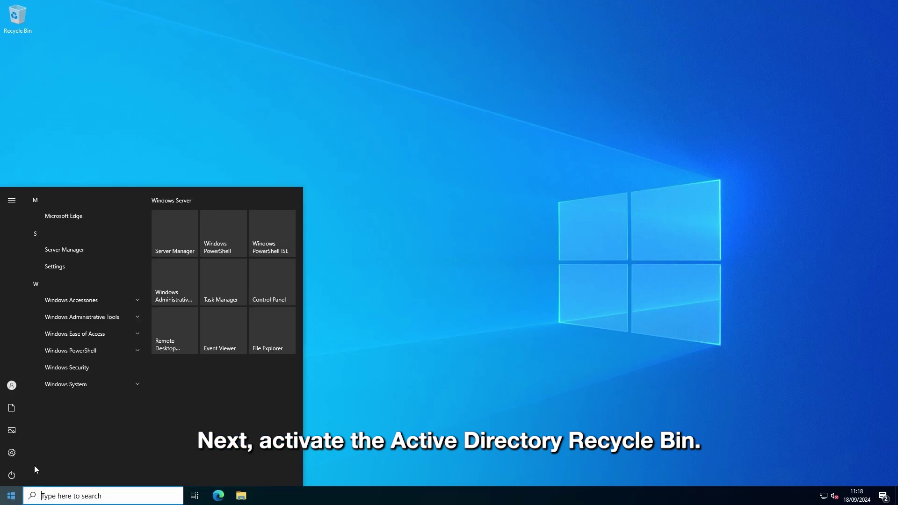
click(173, 236)
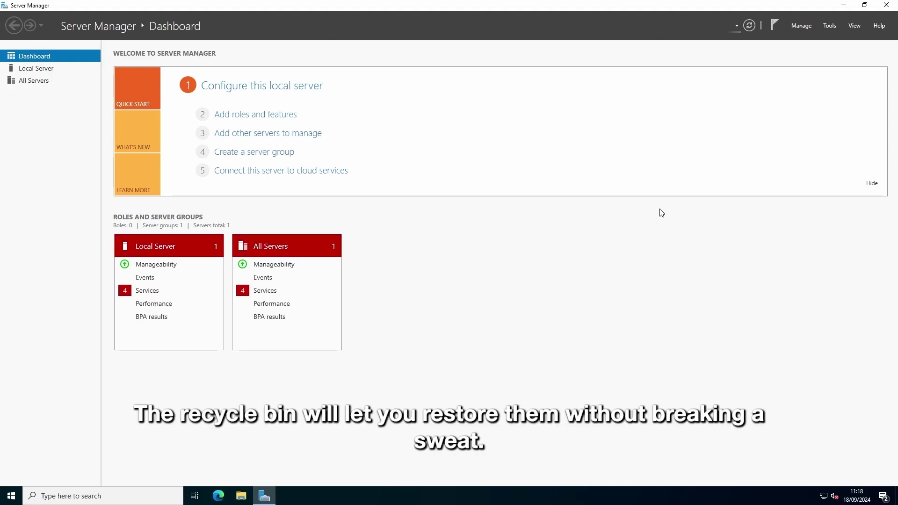
Step: Enable the Recycle Bin for domain (local) in Active Directory Administrative Center, then close it
click(829, 25)
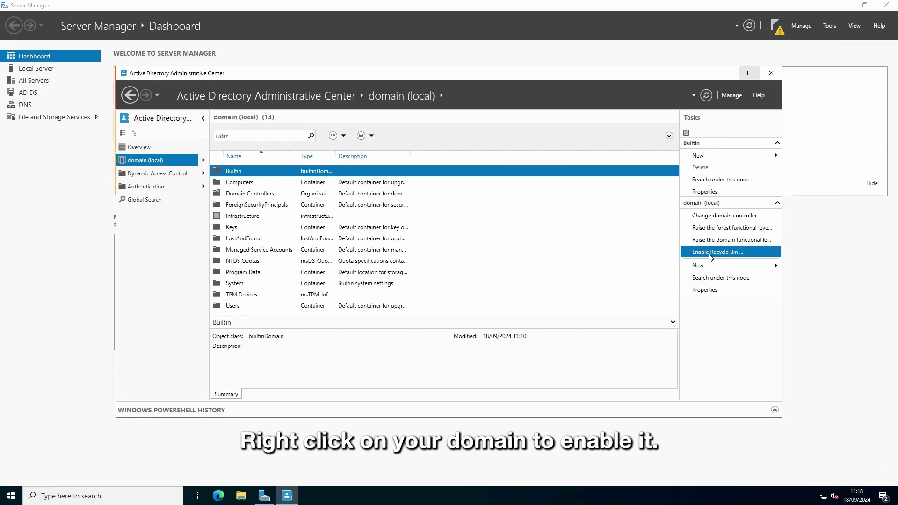
click(711, 252)
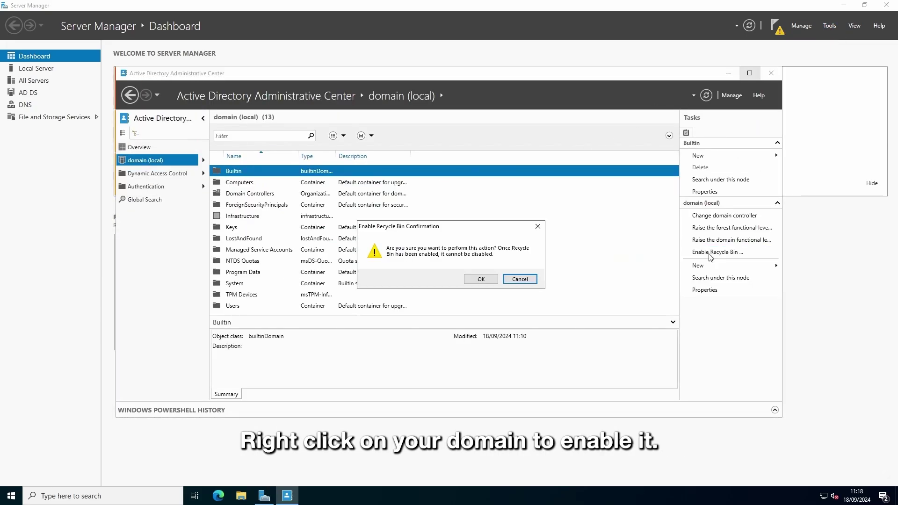
click(481, 279)
click(573, 343)
click(771, 73)
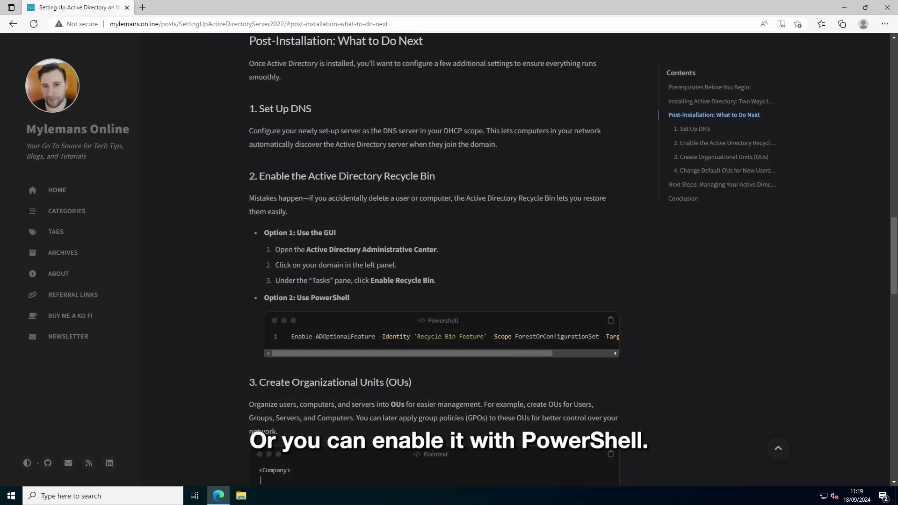
Step: Copy the Recycle Bin PowerShell command and open an administrator PowerShell
click(610, 320)
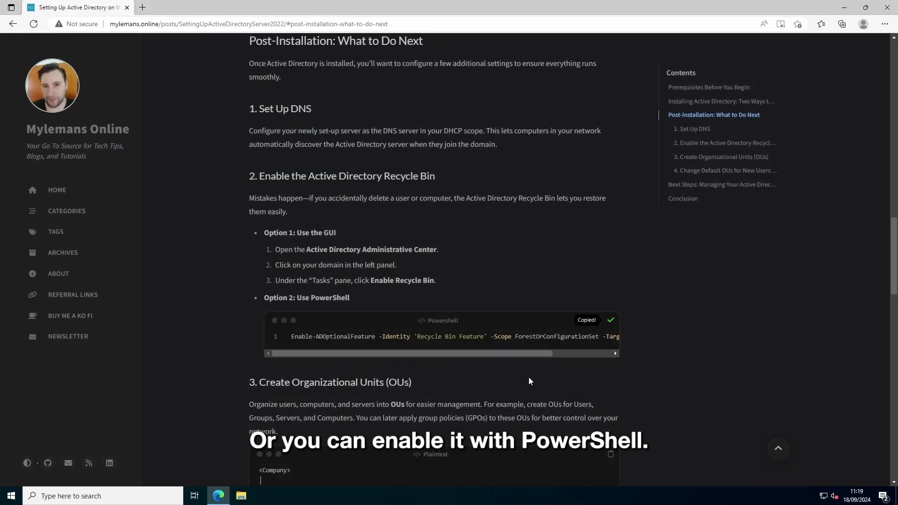
right_click(9, 499)
click(82, 365)
Step: Run the Recycle Bin enable command, then open Active Directory Users and Computers
right_click(283, 155)
key(Return)
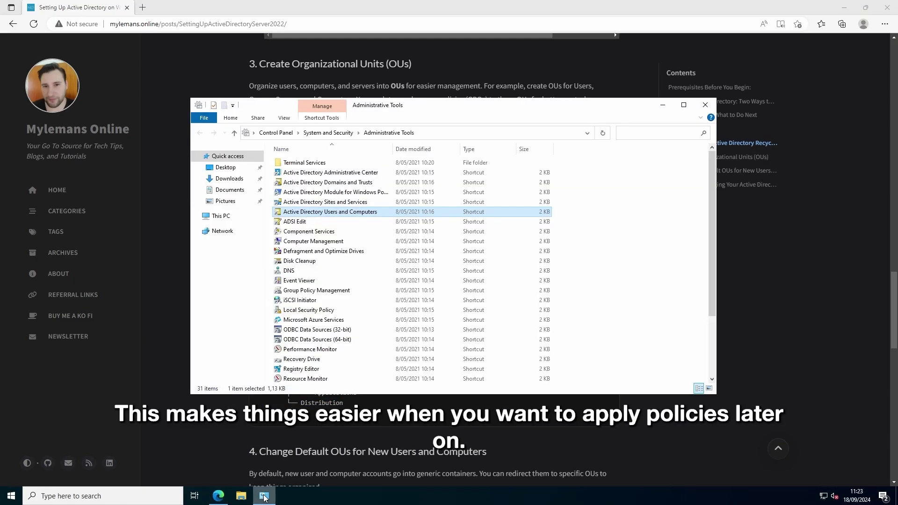
double_click(326, 214)
Step: Create an organizational unit named DOMAIN under domain.local
right_click(82, 103)
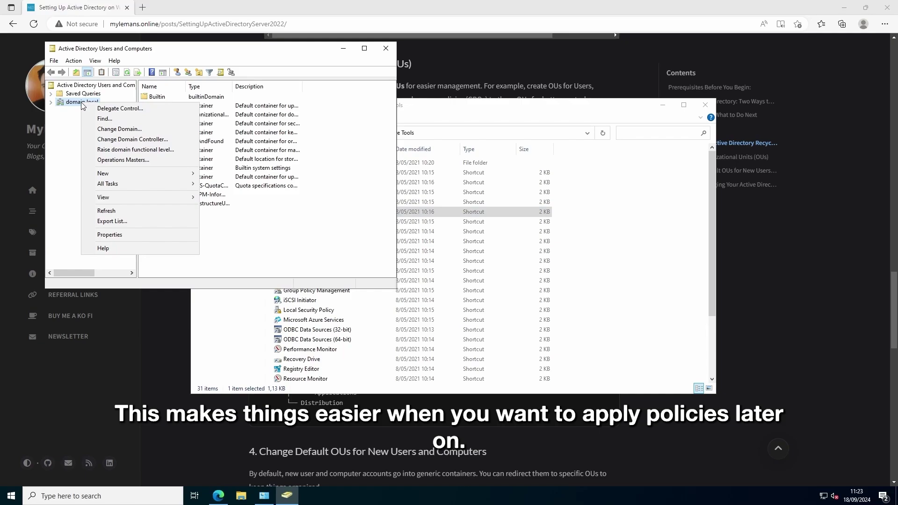
mouse_move(137, 174)
click(237, 245)
text(DOMAIN)
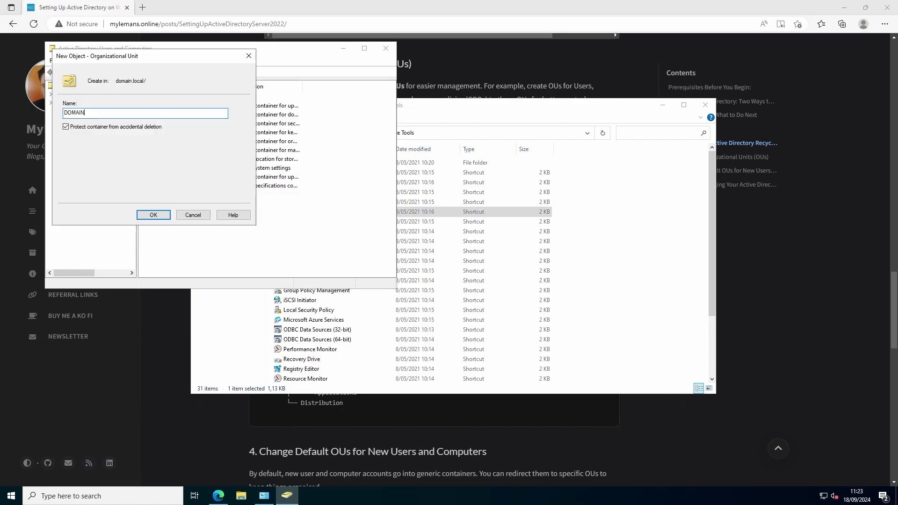
key(Return)
Step: Create 'Users' and 'Computers' organizational units inside the DOMAIN OU
right_click(80, 213)
mouse_move(127, 253)
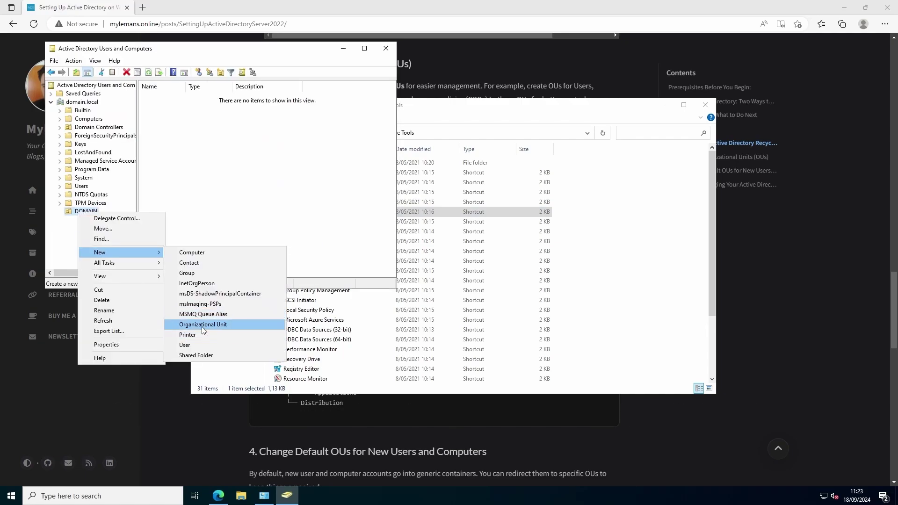
click(203, 325)
text(Users)
key(Return)
right_click(77, 213)
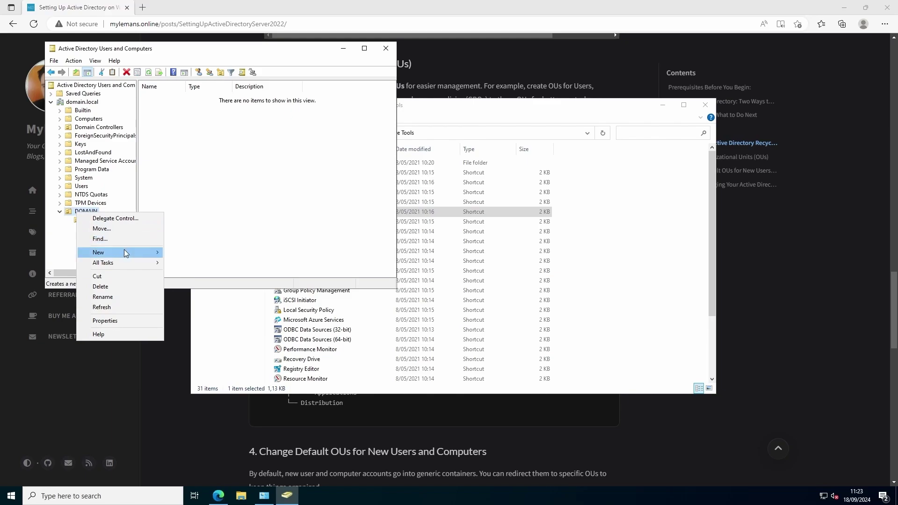
click(203, 325)
text(Computers)
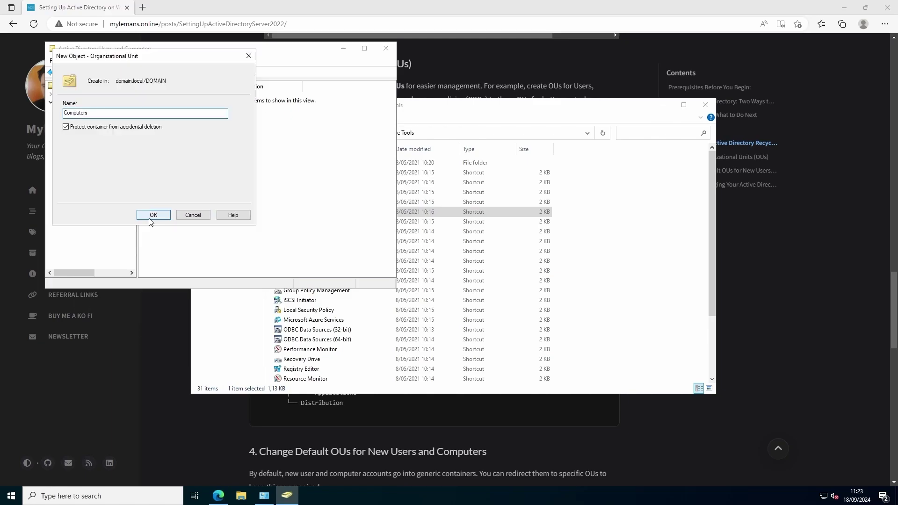
click(150, 218)
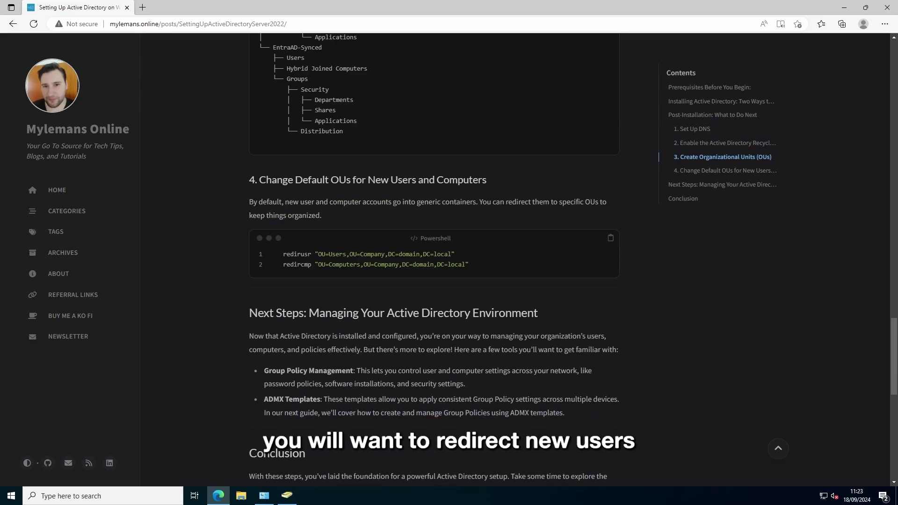
Step: In an administrator PowerShell, run redirusr with the path changed from OU=Company to OU=Domain
click(611, 238)
right_click(10, 498)
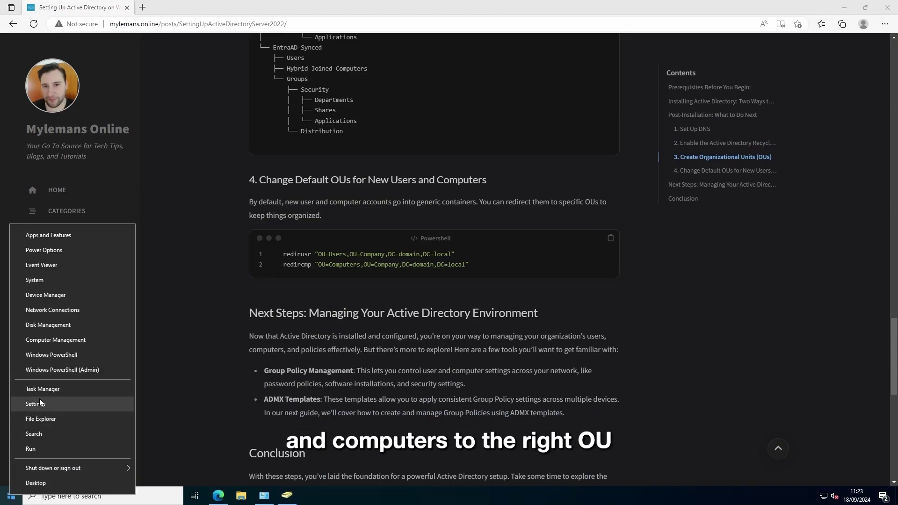
click(46, 370)
right_click(233, 140)
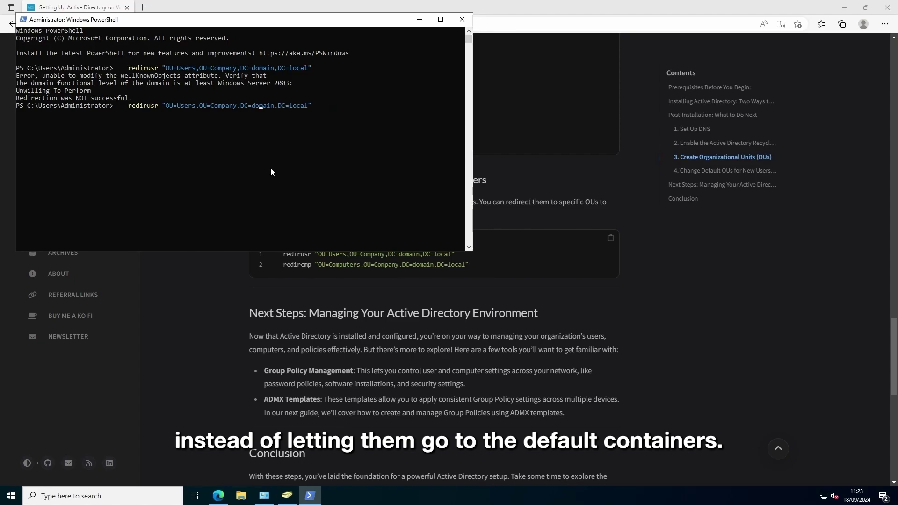
key(BackSpace)
key(BackSpace)
key(BackSpace)
key(BackSpace)
key(BackSpace)
key(BackSpace)
key(BackSpace)
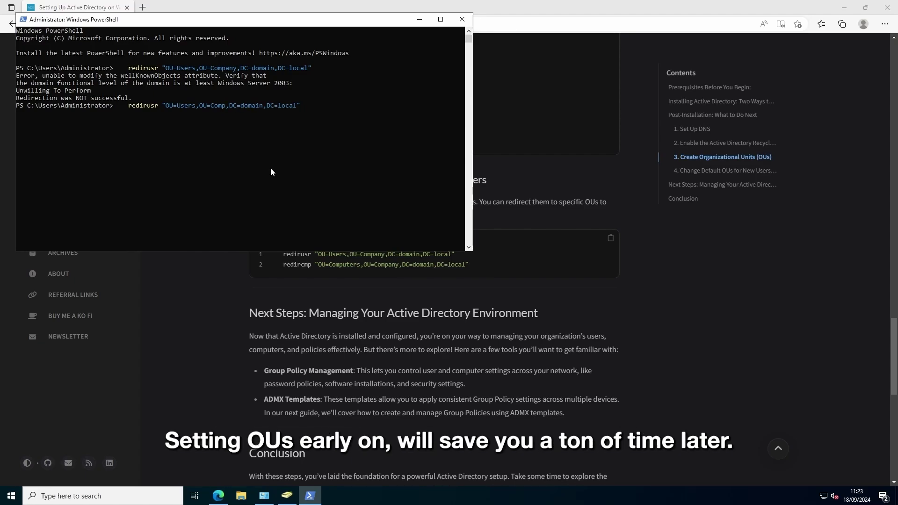
text(Domain)
key(Return)
Step: Run redircmp with the computers path changed to OU=Domain
key(ctrl+v)
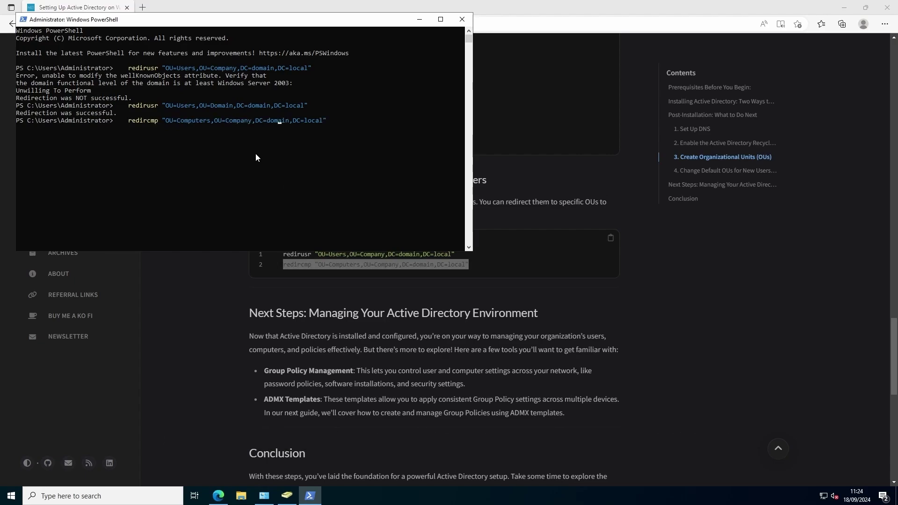
key(Left)
key(Left)
key(Left)
key(Left)
key(Left)
key(Left)
key(Left)
key(BackSpace)
key(BackSpace)
key(BackSpace)
key(BackSpace)
key(BackSpace)
key(BackSpace)
key(BackSpace)
text(Domain)
key(Return)
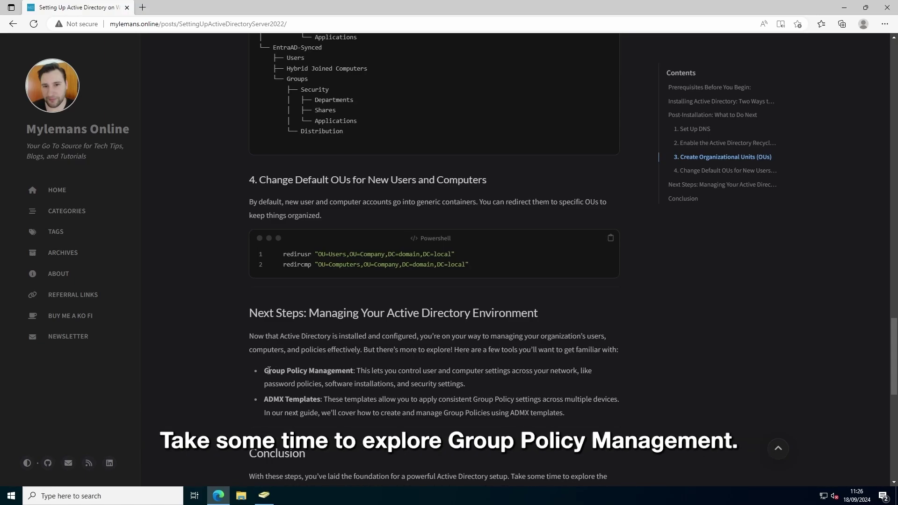
drag(269, 370, 353, 371)
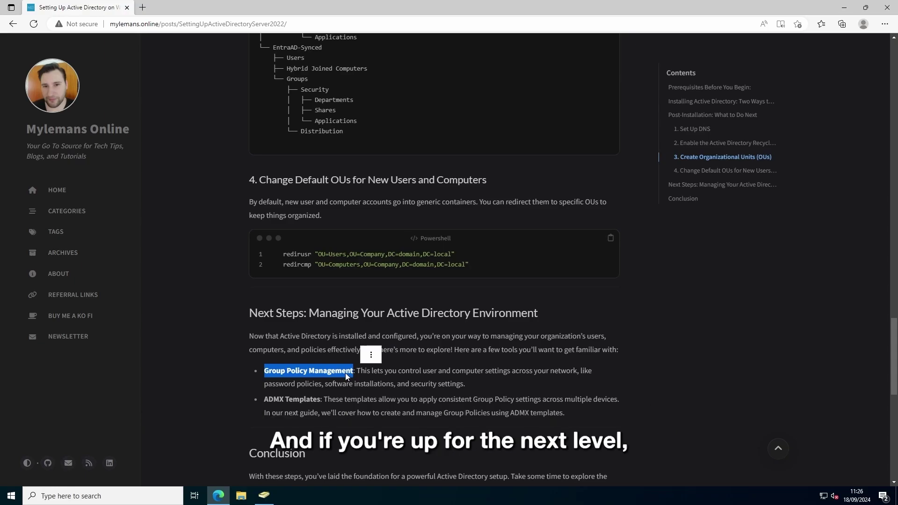
drag(264, 400, 324, 400)
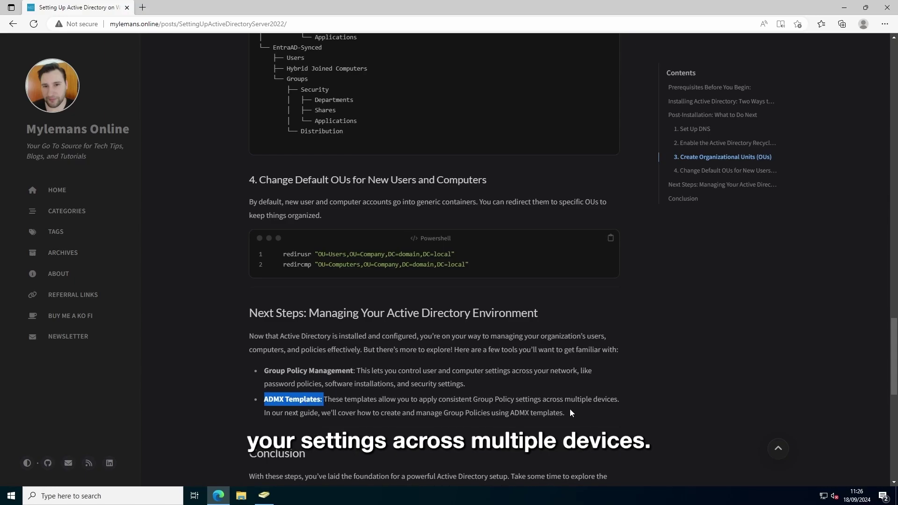
scroll(569, 409, down, 4)
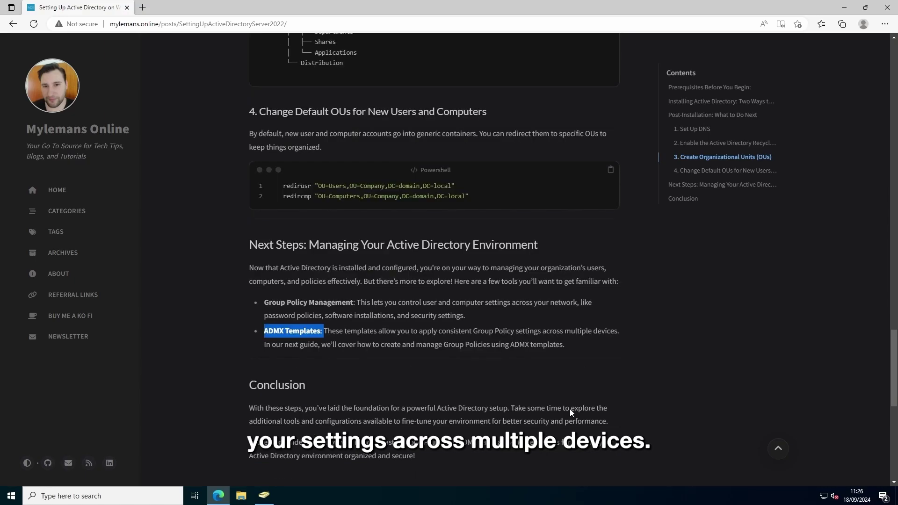